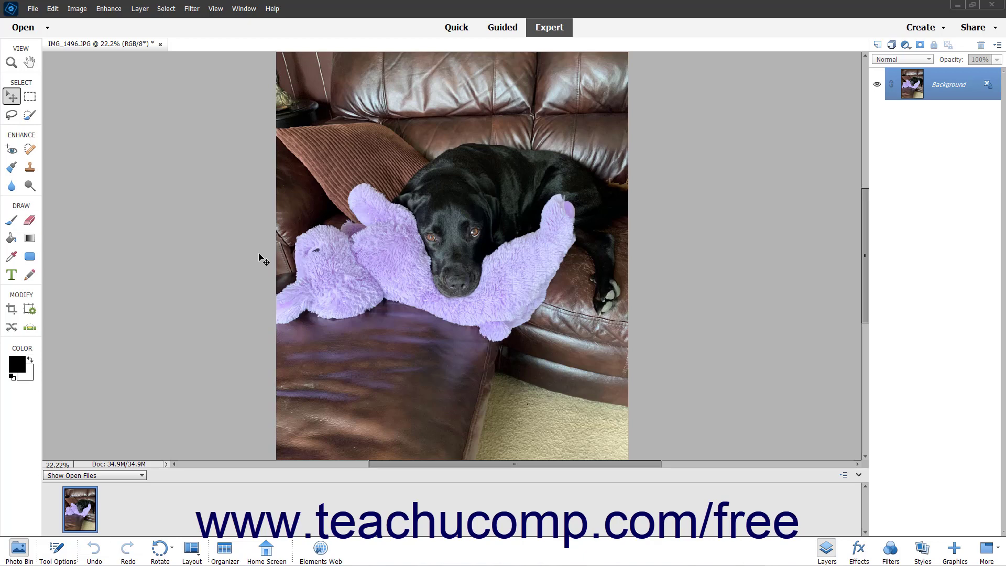
Open the dog photo in the Moving Overlays workspace with the Hand tool active
left_click(108, 9)
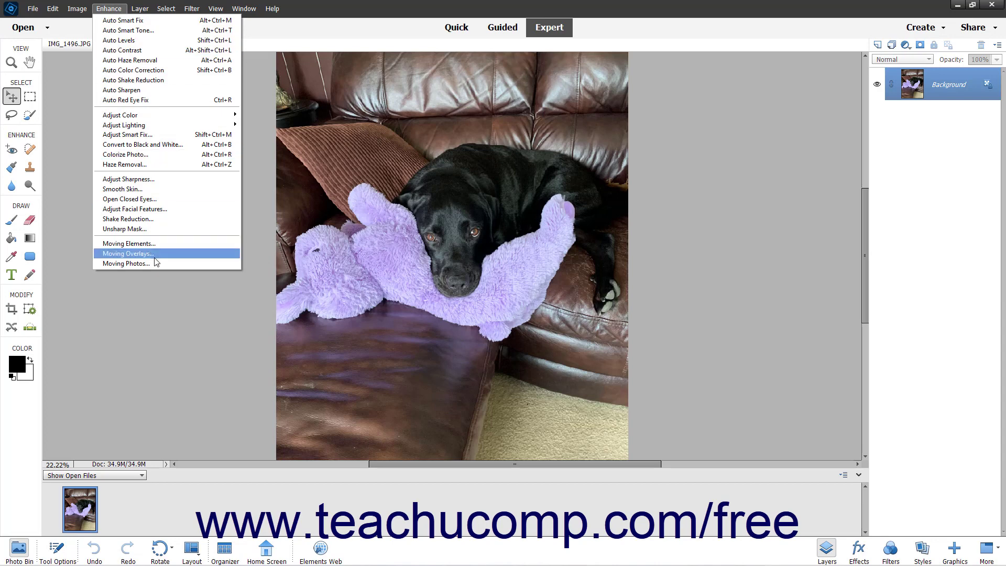
left_click(128, 254)
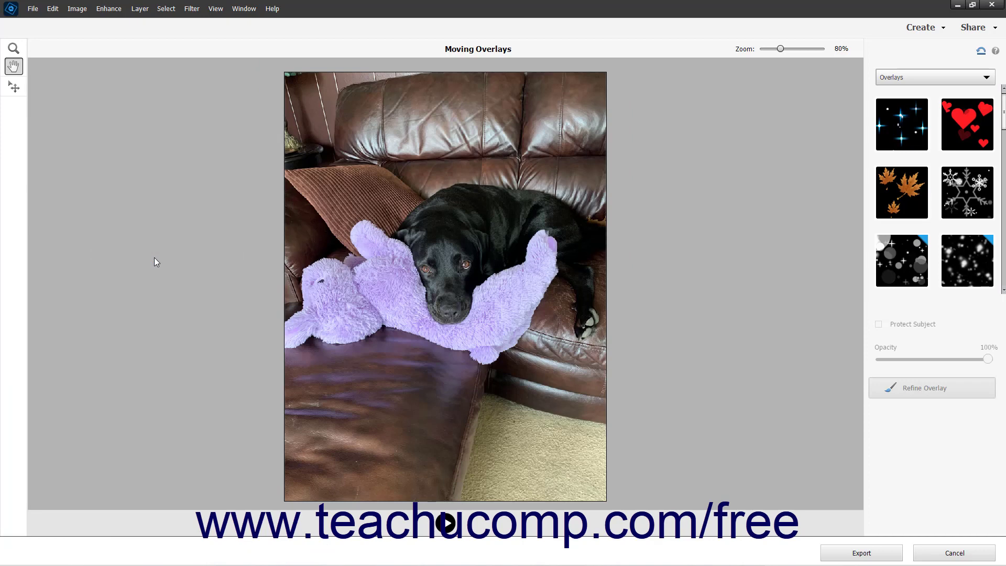
left_click(15, 49)
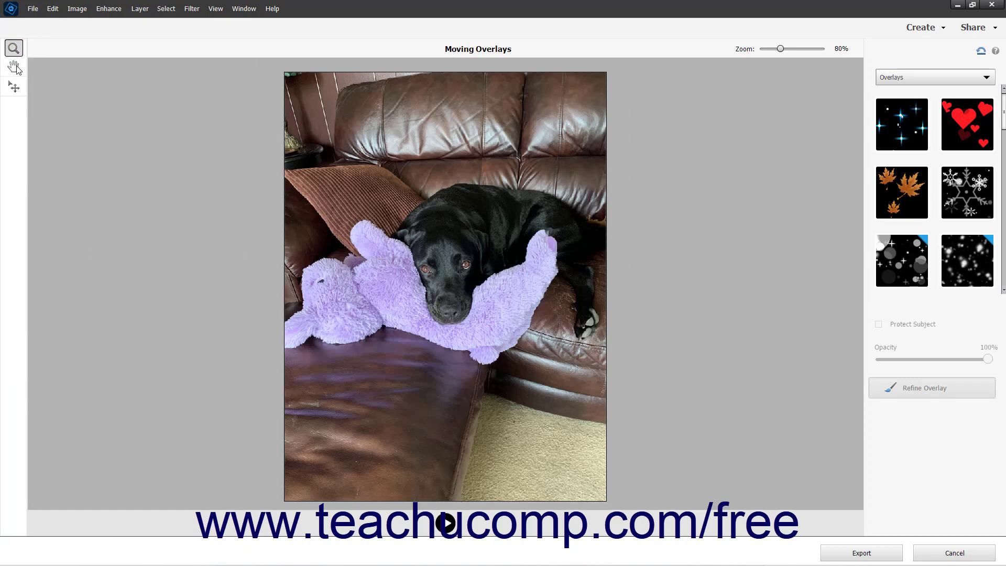
left_click(14, 67)
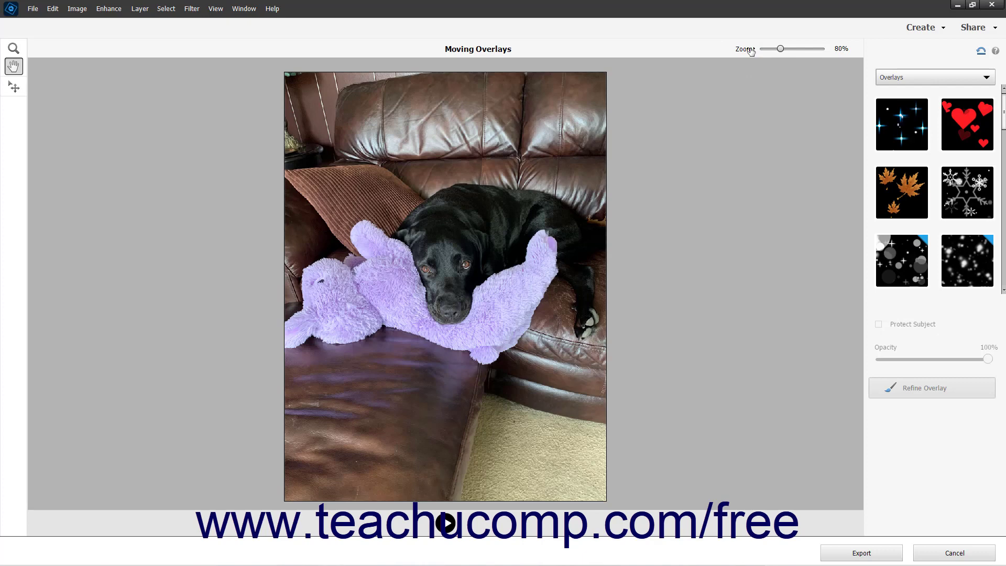
left_click(931, 79)
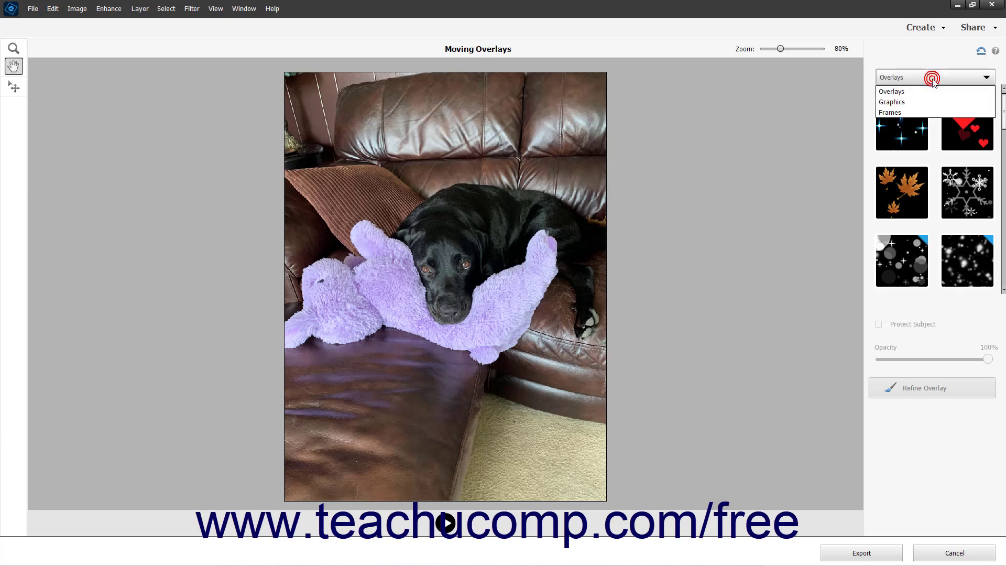
left_click(922, 113)
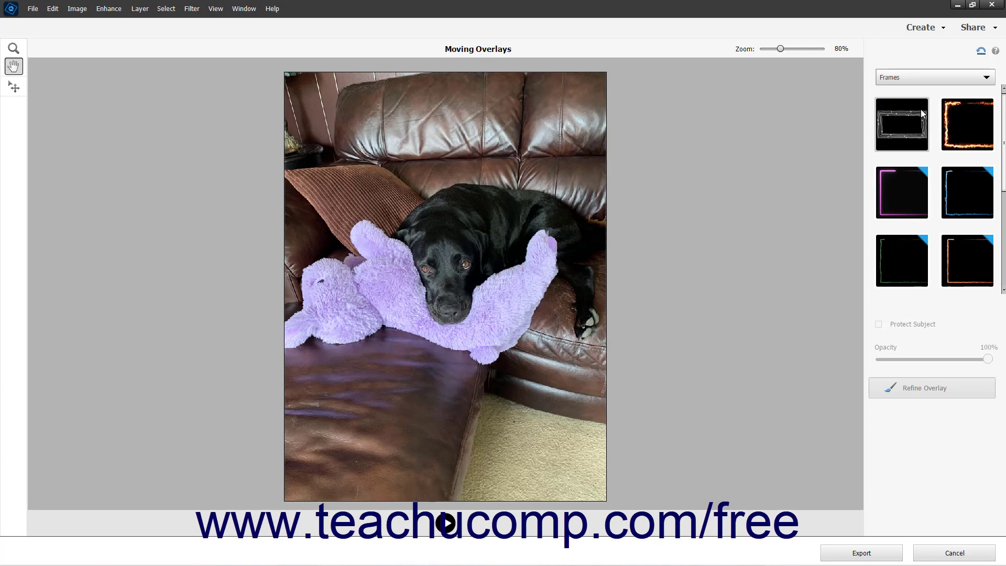
left_click(923, 81)
left_click(919, 92)
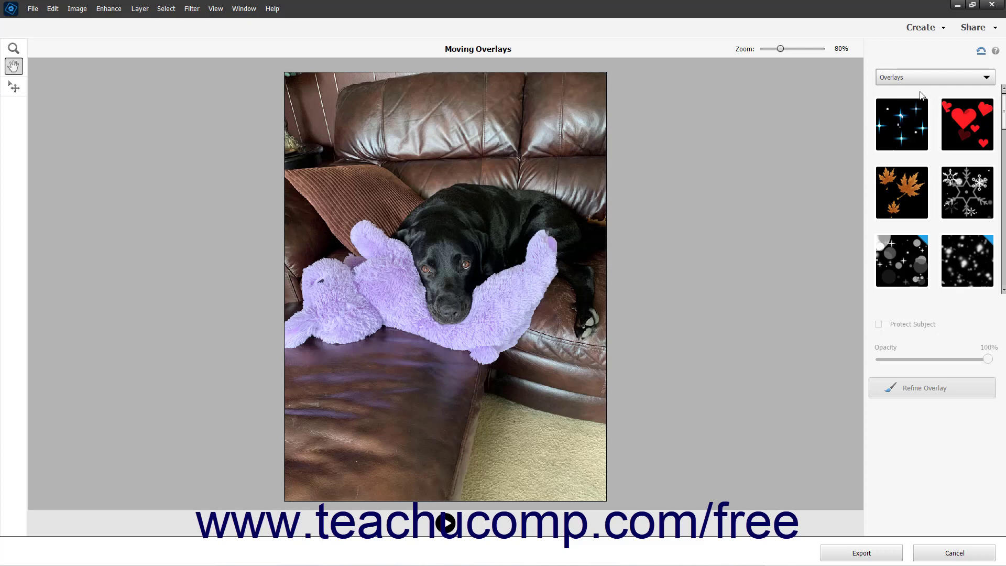
Apply the red hearts overlay to the photo and add the white heart with radiating lines from the Graphics category
left_click(965, 125)
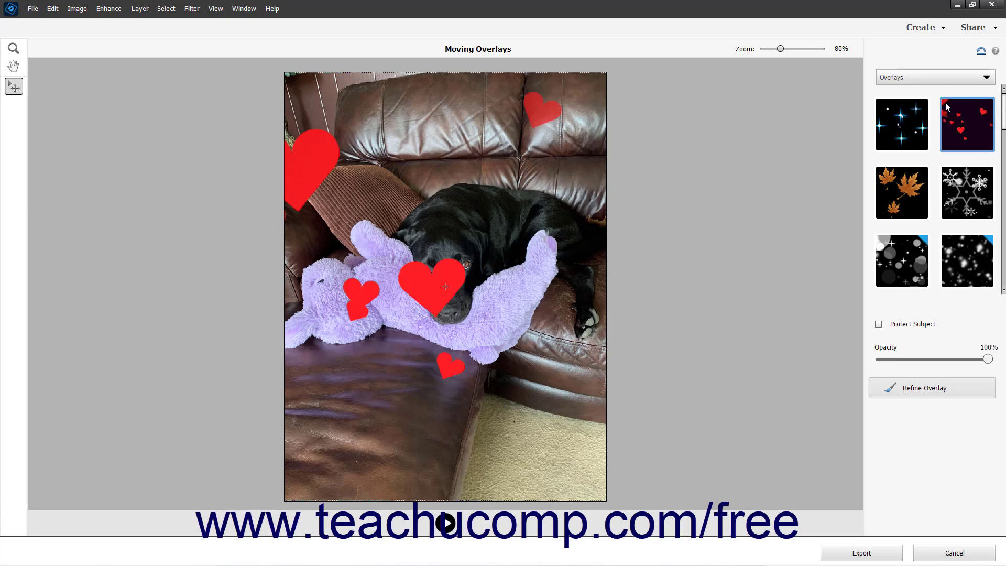
left_click(937, 77)
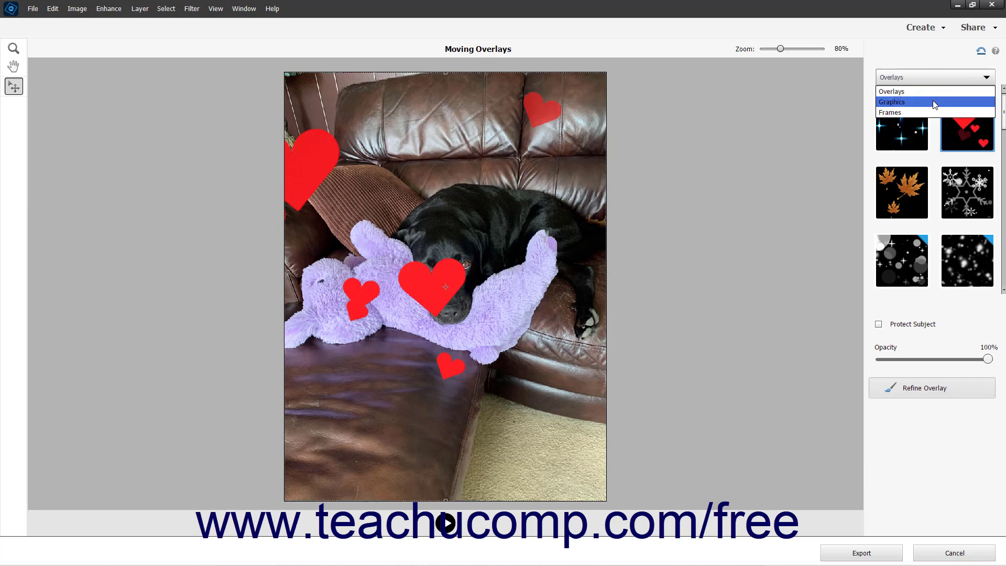
left_click(935, 103)
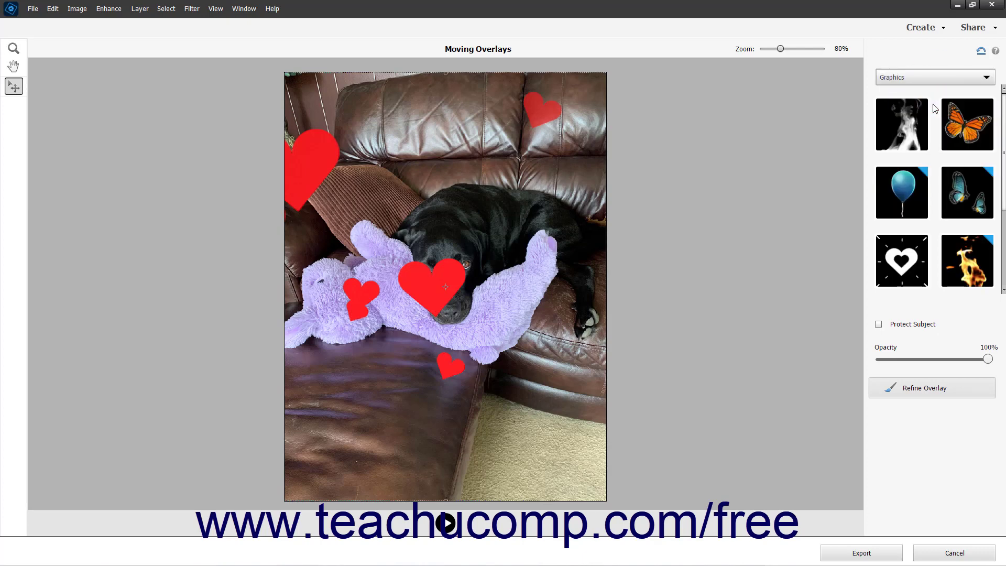
left_click(894, 257)
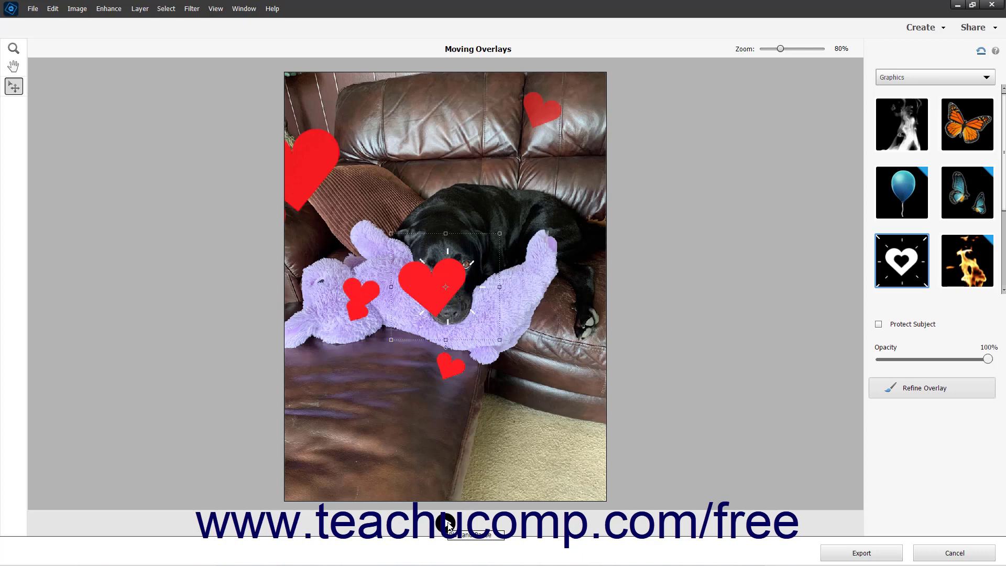
Play the animation to preview the hearts overlay and the heart graphic
left_click(447, 524)
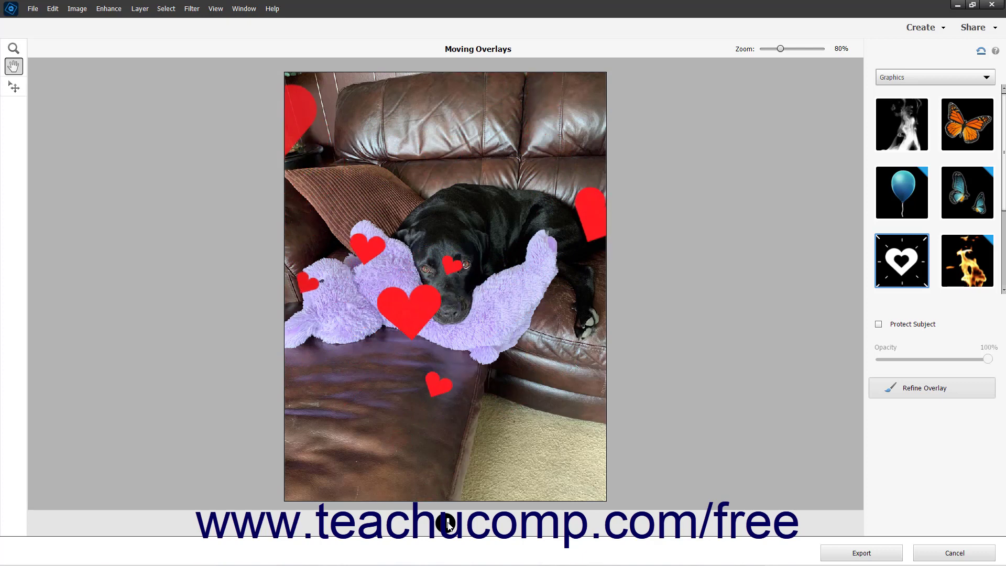
key("v")
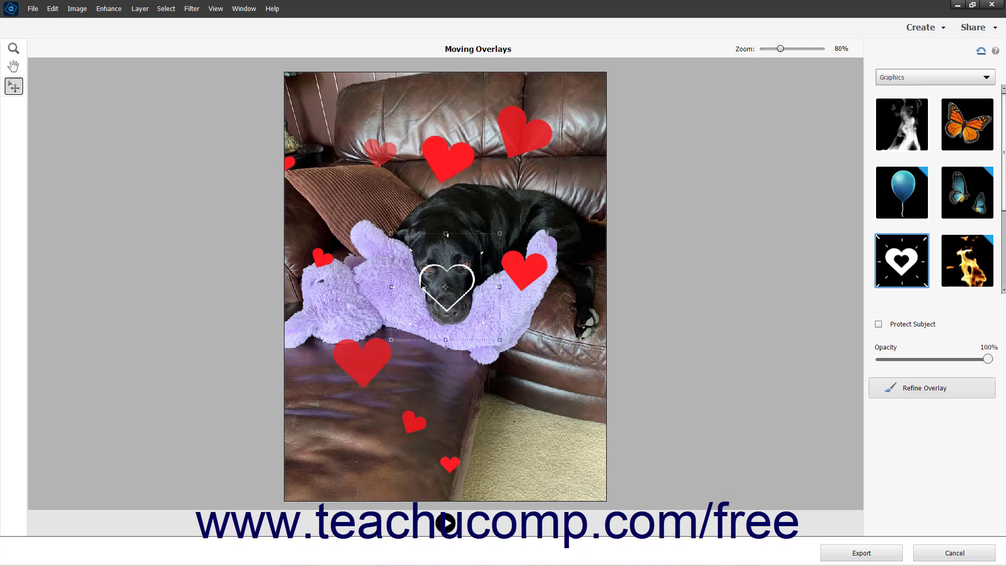
Move the white heart graphic onto the leather seat at the photo's lower left, and try enlarging it
left_click_drag(422, 284, 326, 436)
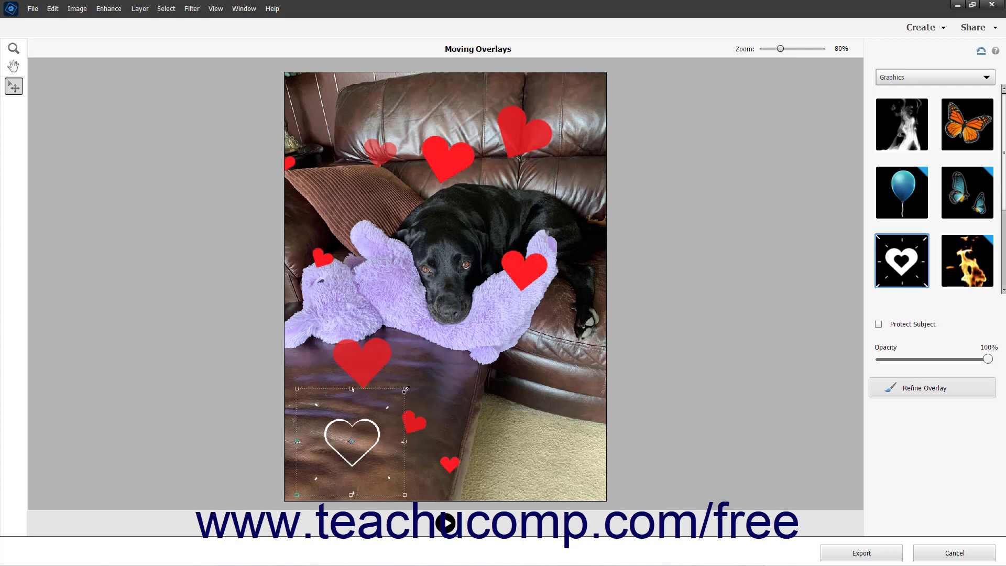
left_click_drag(405, 388, 431, 366)
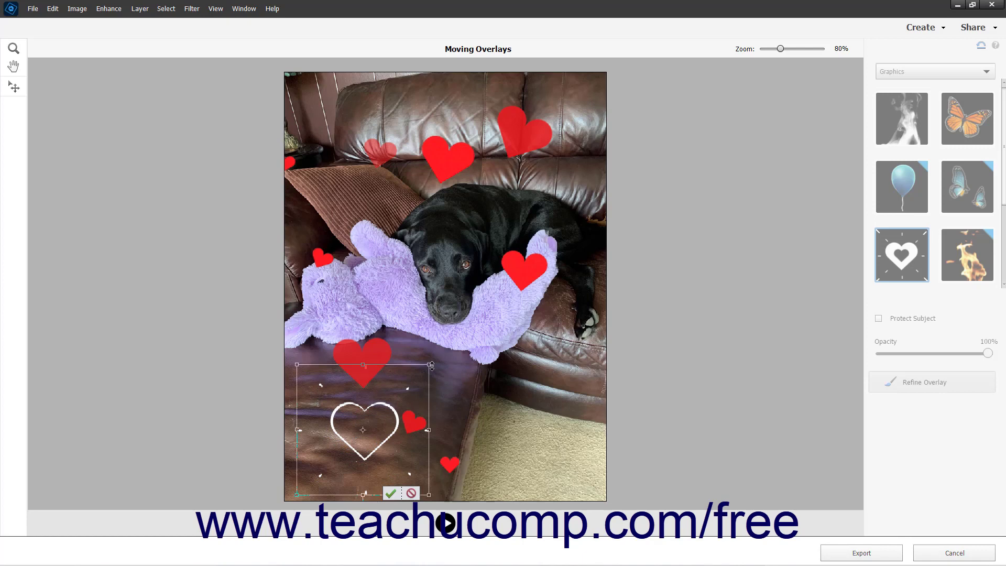
left_click(412, 494)
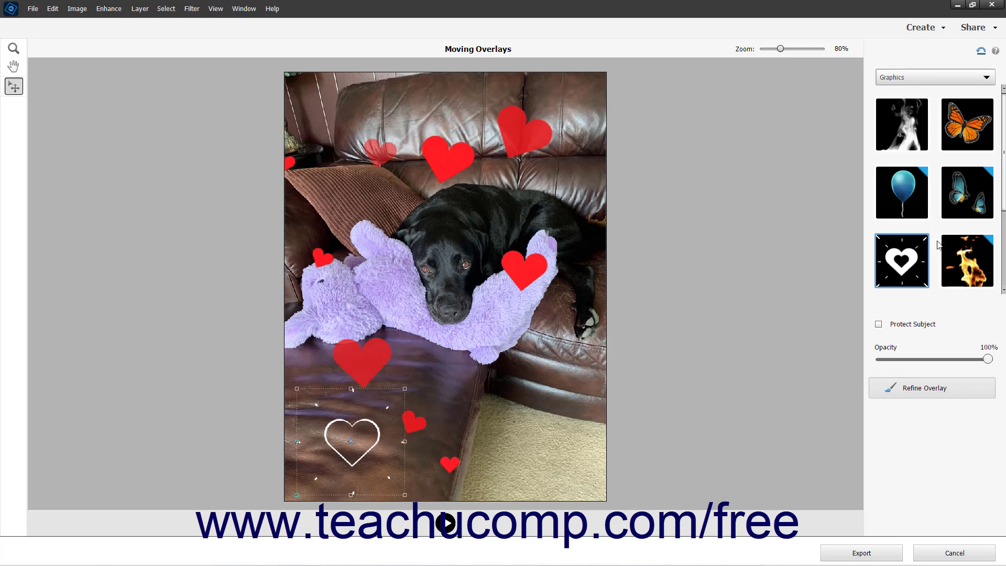
Add a second white heart graphic over the carpet at the photo's lower right, and shift the first one into the lower-left corner
left_click(909, 269)
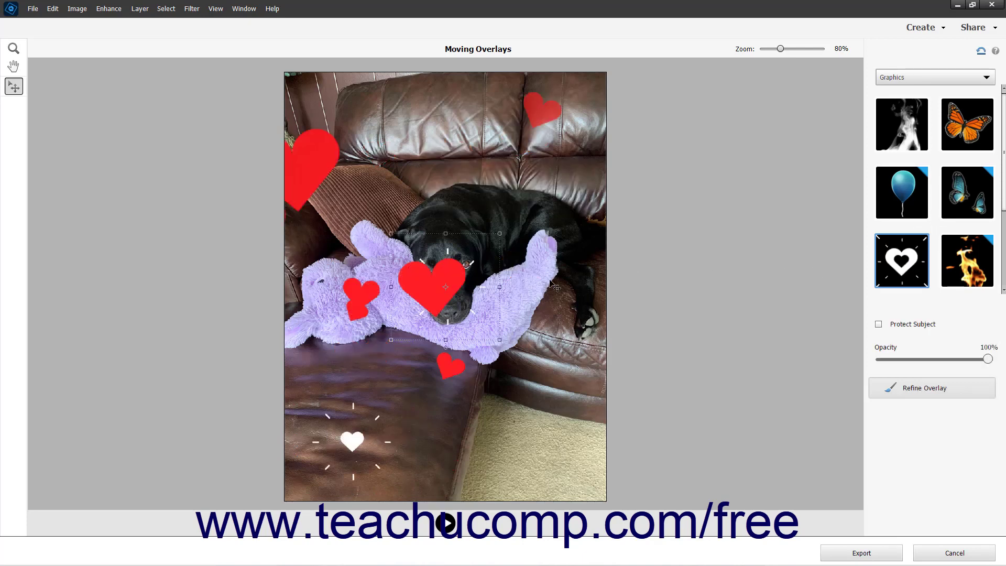
left_click_drag(484, 288, 589, 451)
left_click_drag(358, 438, 346, 446)
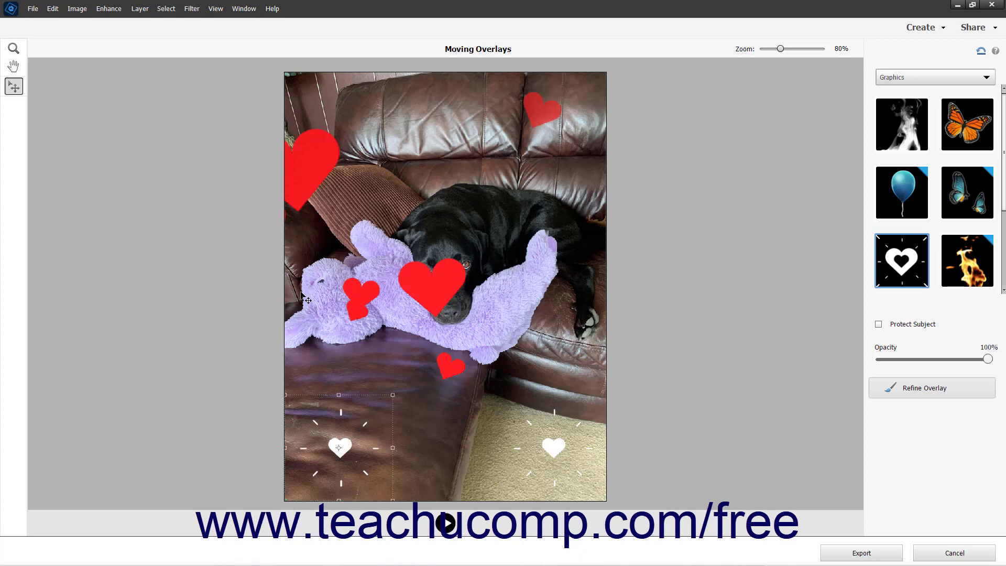
Delete the lower-left white heart graphic and place a new copy in the same corner of the photo
key("Delete")
left_click(907, 269)
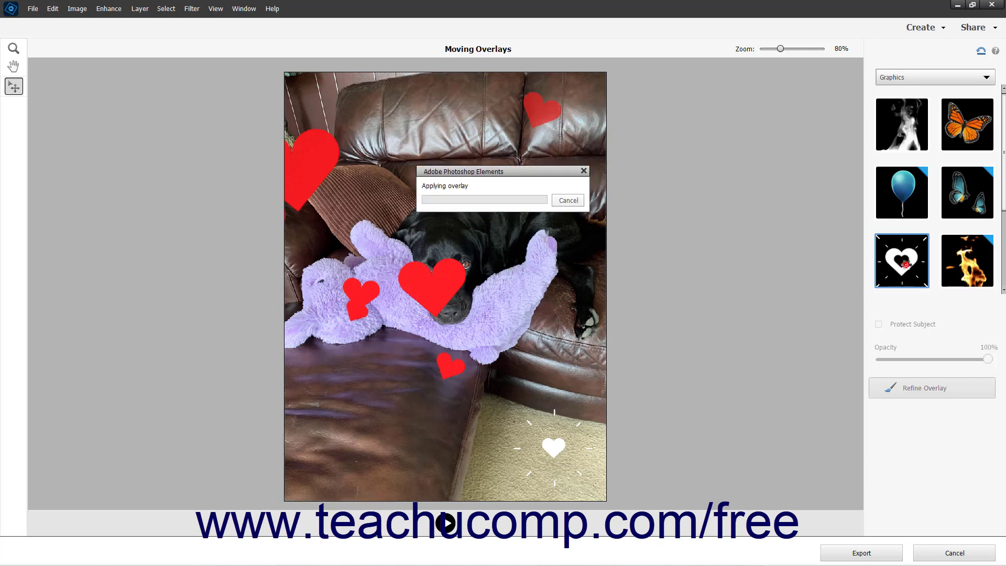
left_click_drag(461, 316, 367, 465)
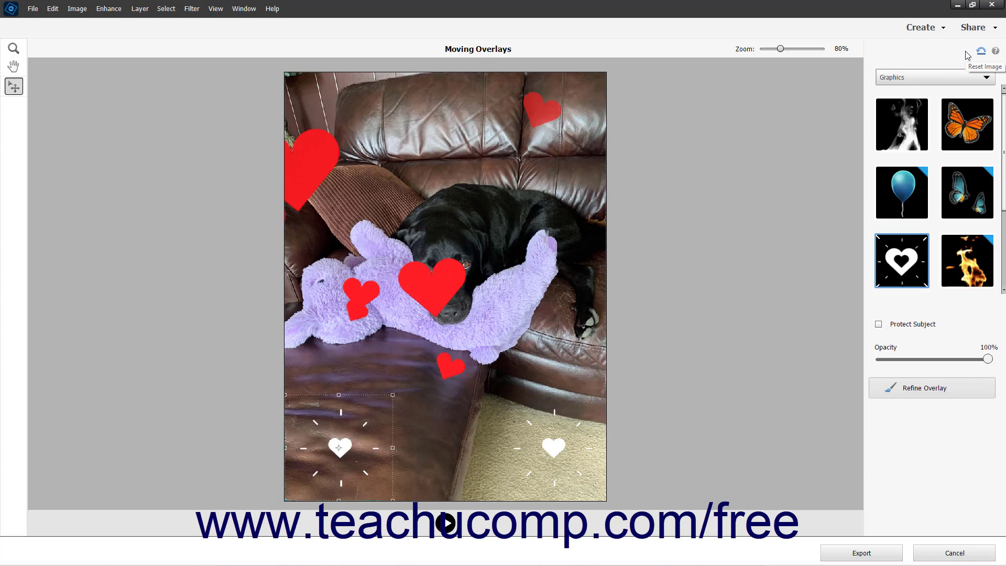
Try the Protect Subject option on the overlays, leaving the overlay opacity at 100%
left_click(879, 324)
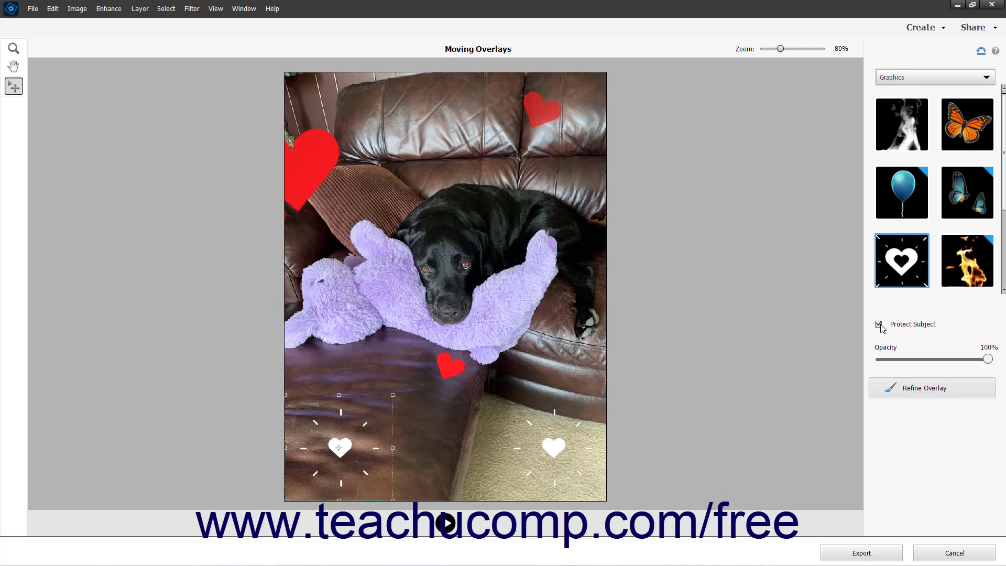
left_click(879, 324)
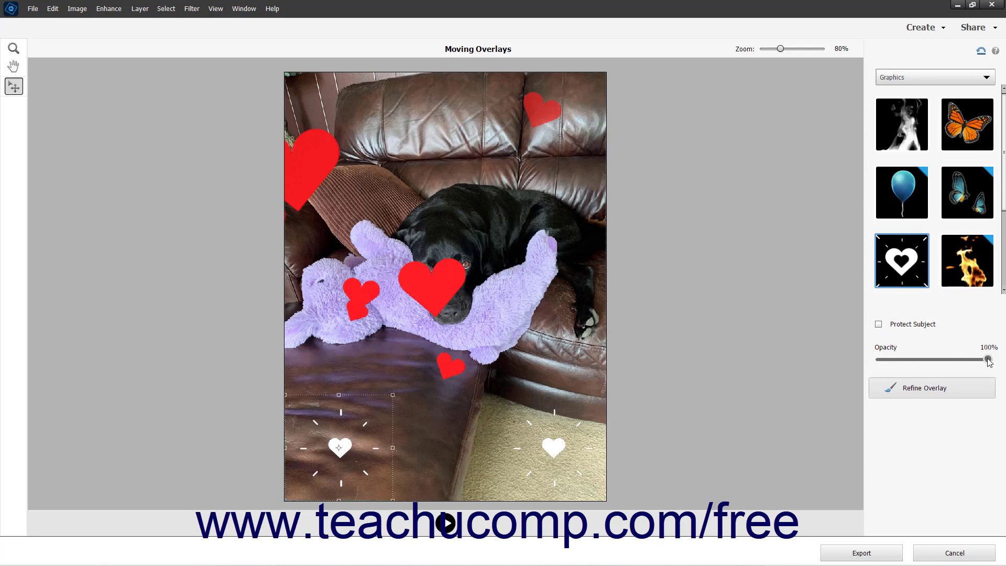
mouse_move(989, 362)
left_mouse_down()
mouse_move(880, 370)
mouse_move(990, 368)
left_mouse_up()
Refine the overlay with the Subtract brush at size 59 and 100% opacity, and show the selection
left_click(959, 392)
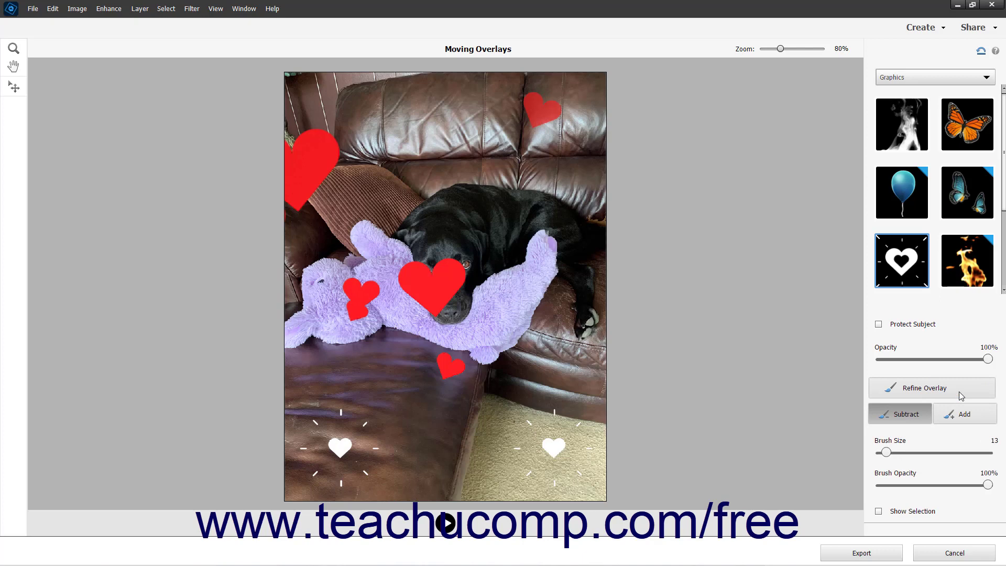
left_click(904, 413)
left_click(963, 417)
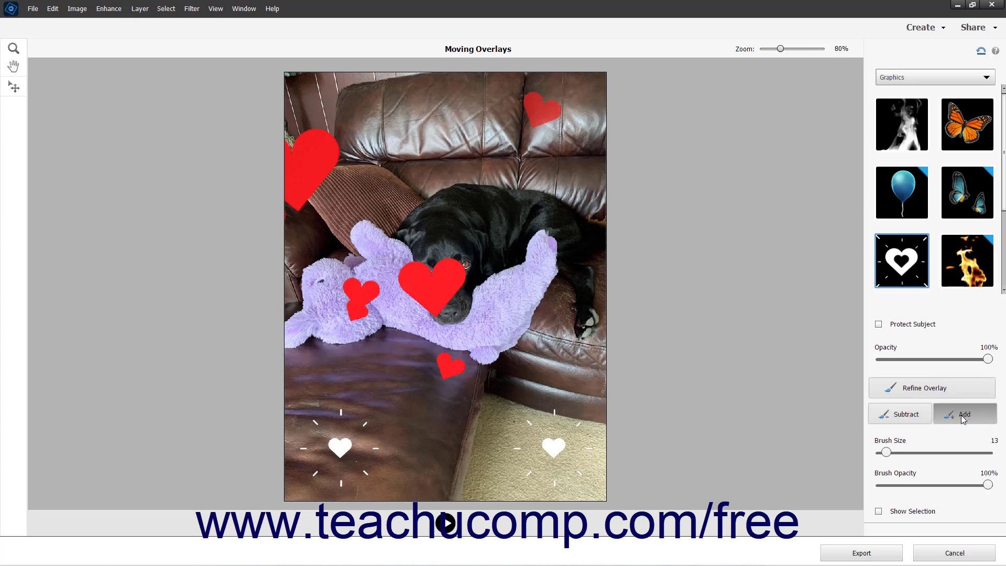
left_click(910, 415)
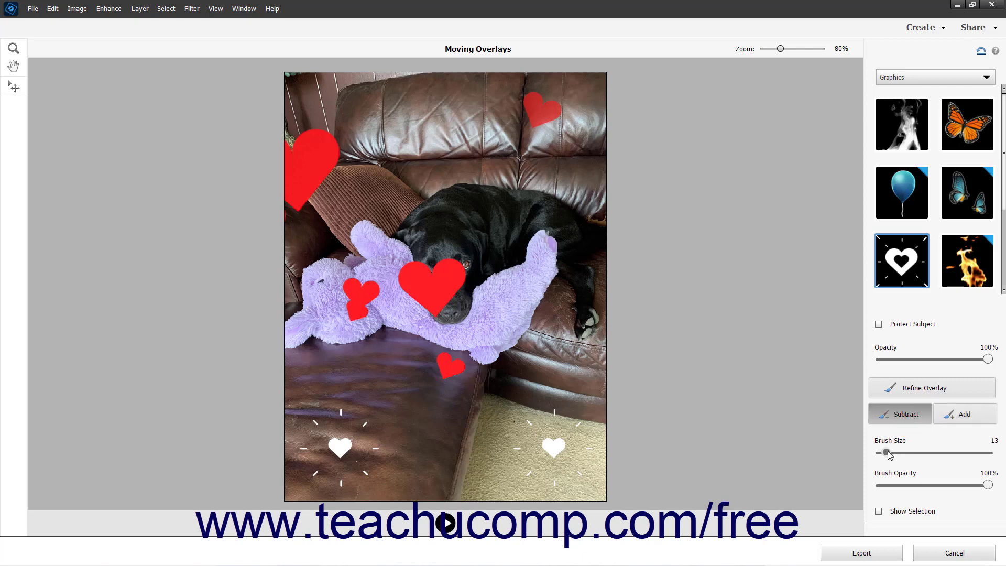
left_click_drag(888, 454, 908, 454)
mouse_move(987, 484)
left_mouse_down()
mouse_move(938, 487)
mouse_move(977, 489)
left_mouse_up()
left_click(878, 511)
Subtract the overlay from the dog and the purple toy, enlarging the brush to 108, and preview the animation
mouse_move(606, 240)
left_mouse_down()
mouse_move(521, 190)
mouse_move(499, 189)
mouse_move(607, 235)
mouse_move(529, 198)
mouse_move(453, 187)
mouse_move(359, 243)
mouse_move(330, 250)
mouse_move(379, 234)
mouse_move(351, 226)
mouse_move(303, 271)
mouse_move(277, 342)
mouse_move(485, 351)
mouse_move(596, 333)
left_mouse_up()
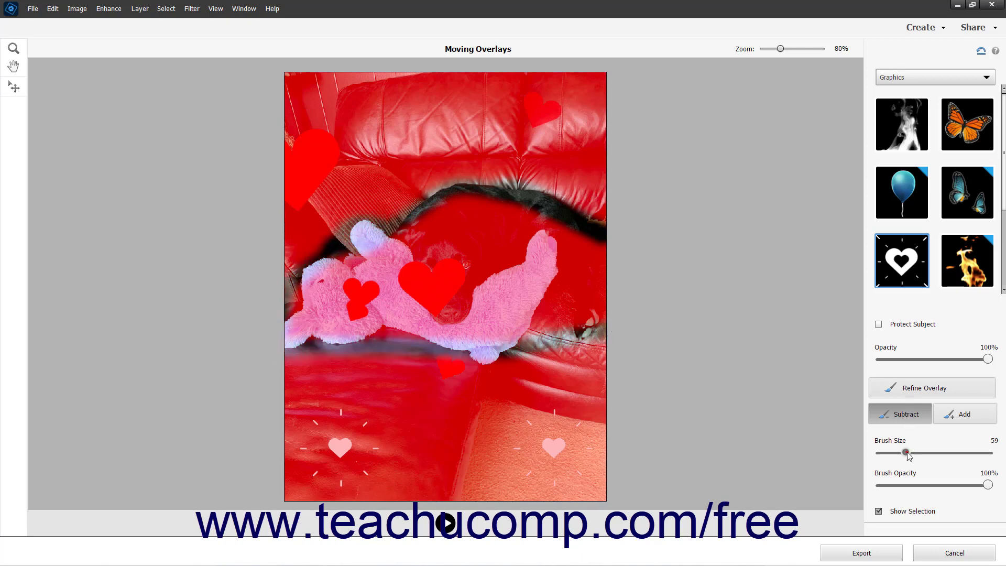
left_click_drag(905, 452, 927, 452)
mouse_move(598, 277)
left_mouse_down()
mouse_move(501, 227)
mouse_move(455, 218)
mouse_move(430, 235)
mouse_move(453, 216)
mouse_move(500, 217)
mouse_move(609, 270)
mouse_move(466, 257)
mouse_move(406, 267)
mouse_move(569, 280)
mouse_move(391, 276)
mouse_move(434, 263)
mouse_move(376, 258)
mouse_move(444, 234)
mouse_move(359, 262)
mouse_move(294, 304)
mouse_move(427, 322)
mouse_move(615, 310)
mouse_move(352, 306)
mouse_move(293, 289)
mouse_move(378, 274)
mouse_move(304, 275)
mouse_move(430, 221)
mouse_move(474, 214)
mouse_move(532, 223)
mouse_move(611, 264)
mouse_move(609, 307)
mouse_move(585, 317)
mouse_move(530, 321)
mouse_move(484, 275)
mouse_move(569, 256)
mouse_move(474, 256)
mouse_move(608, 247)
mouse_move(560, 252)
mouse_move(630, 236)
left_mouse_up()
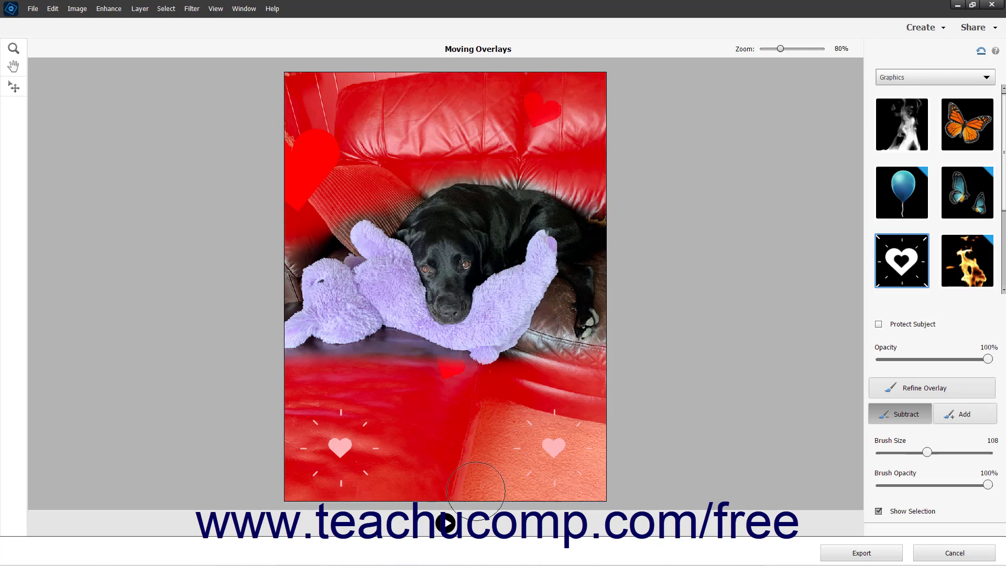
left_click(446, 521)
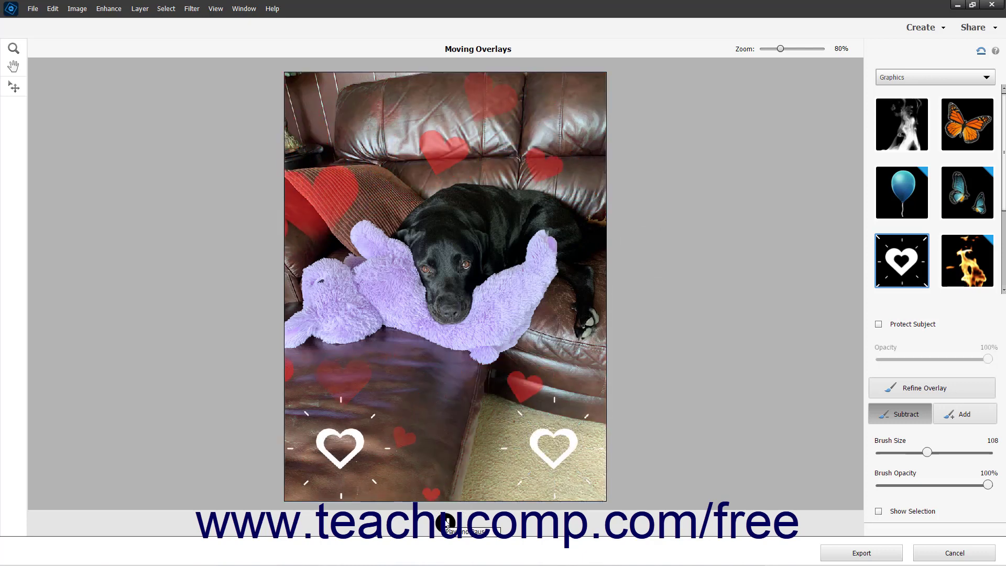
left_click(446, 520)
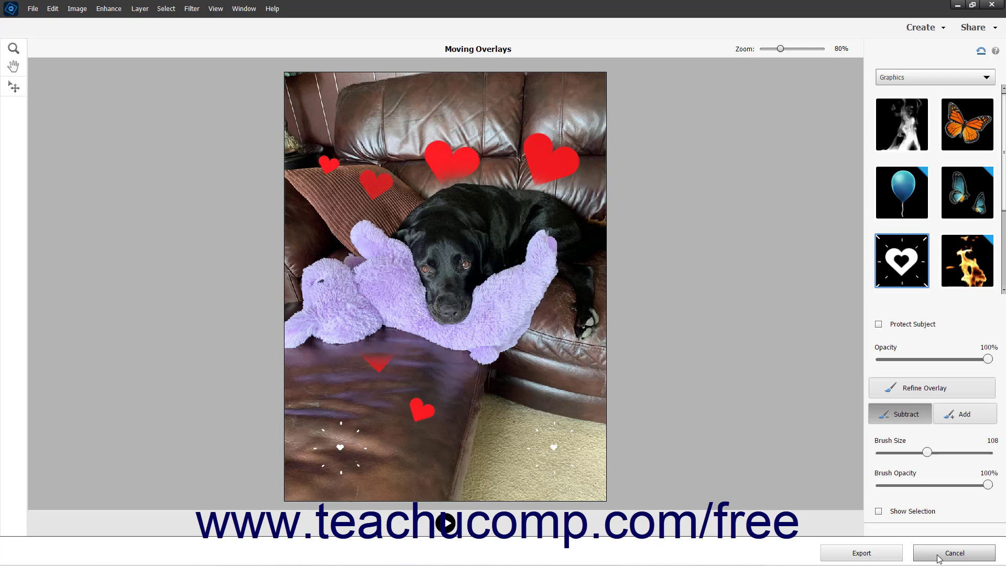
Export the animation to the Videos folder as an MP4 named PuppyLove, and finish the Moving Overlays session
left_click(885, 556)
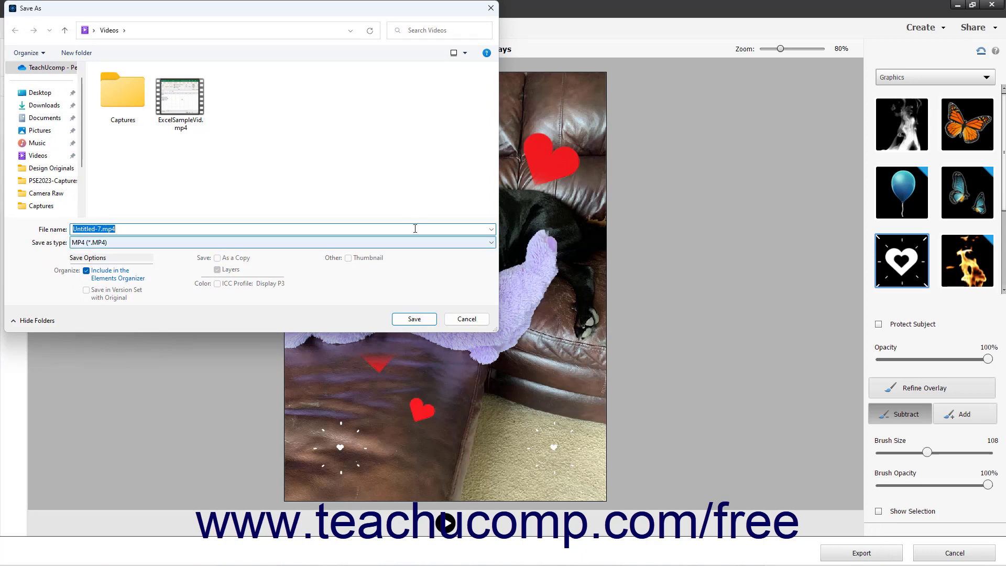
left_click(38, 157)
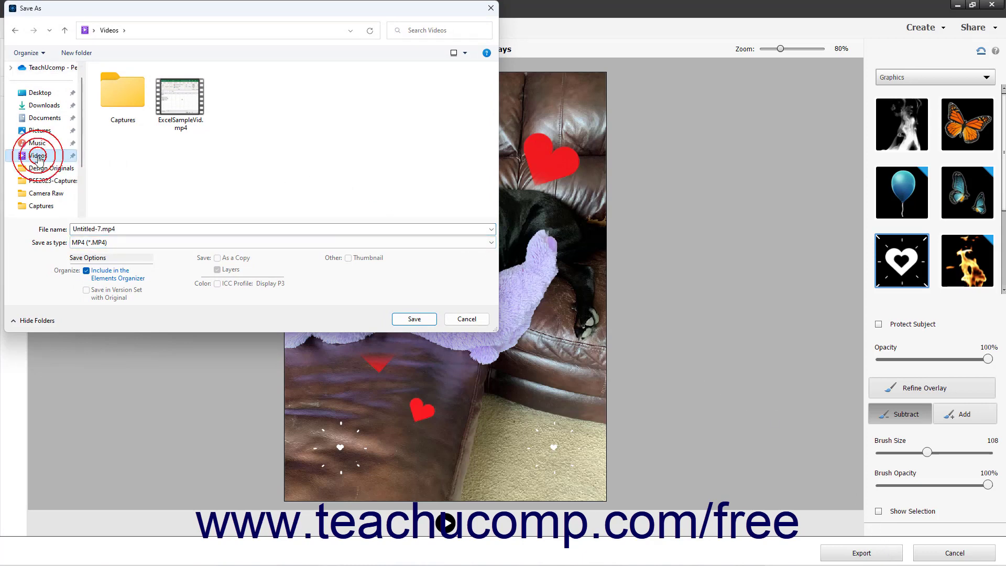
left_click(135, 229)
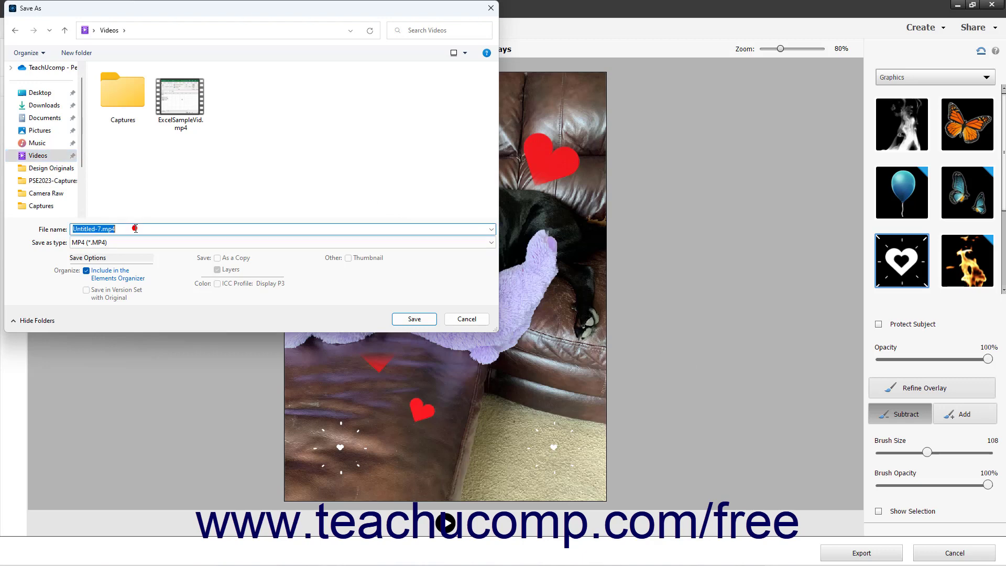
type("PuppyLove")
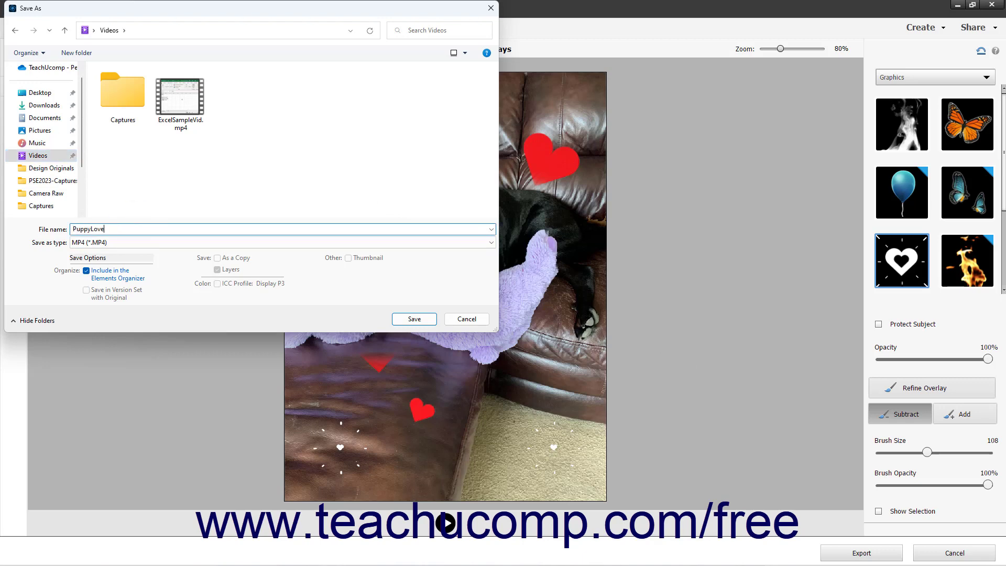
left_click(124, 243)
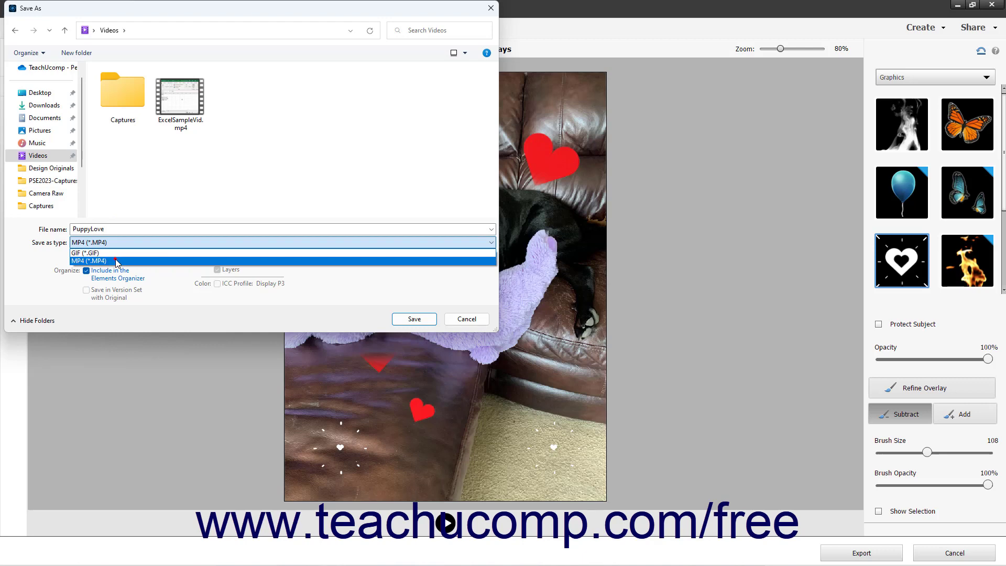
left_click(117, 259)
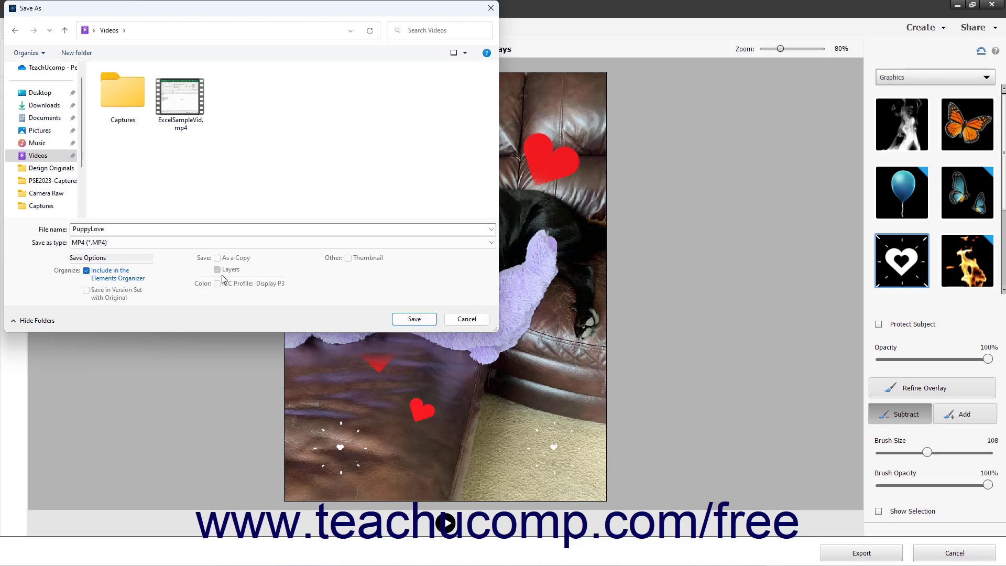
left_click(414, 319)
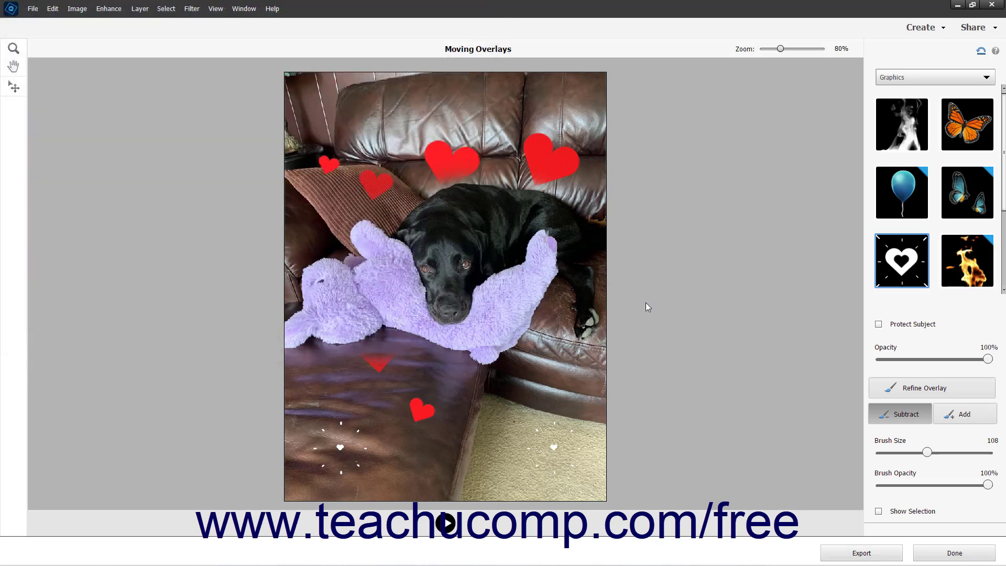
left_click(934, 552)
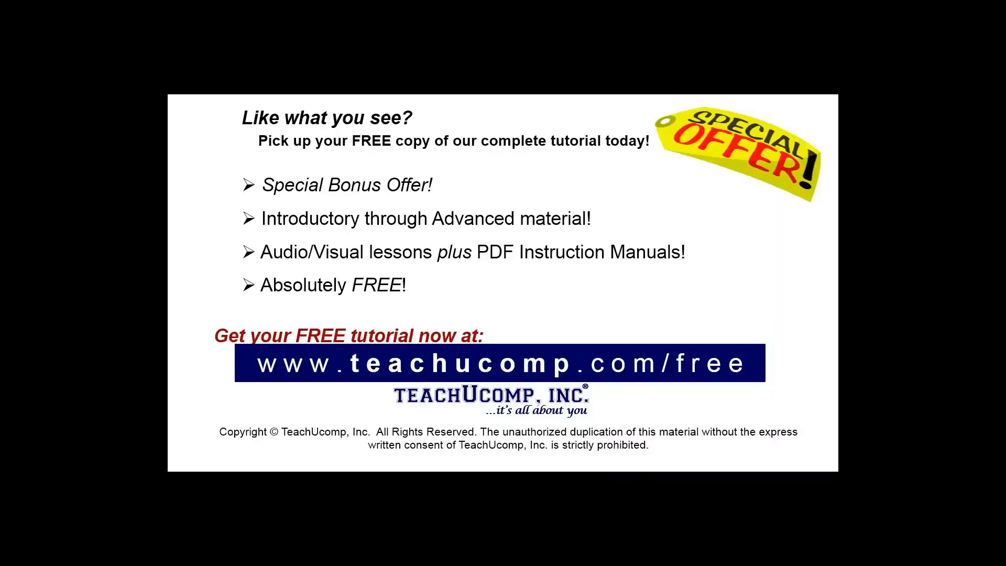